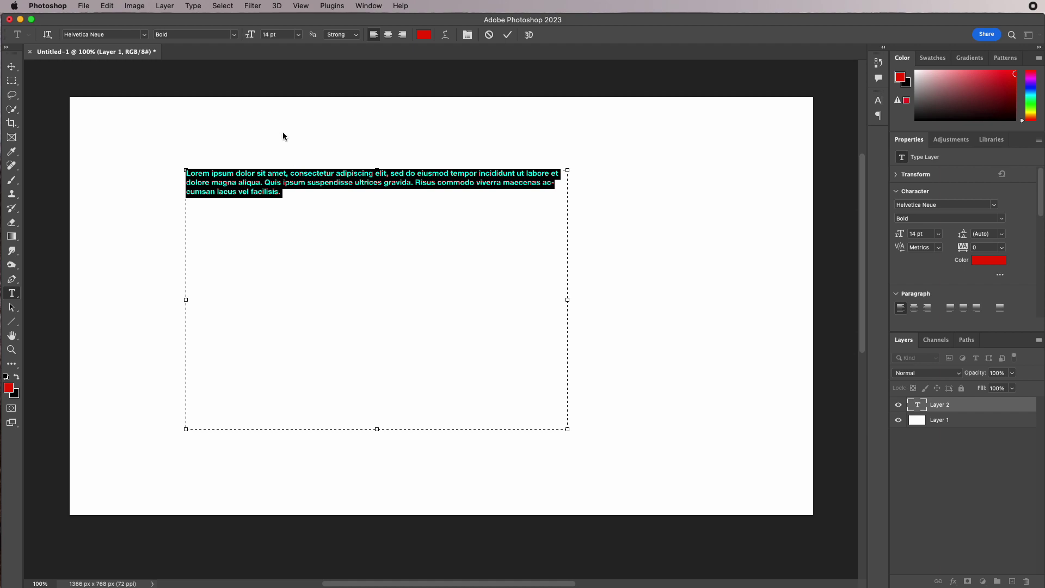
Enlarge the lorem ipsum paragraph text to 37 pt and open the full character formatting settings.
drag(250, 36, 262, 37)
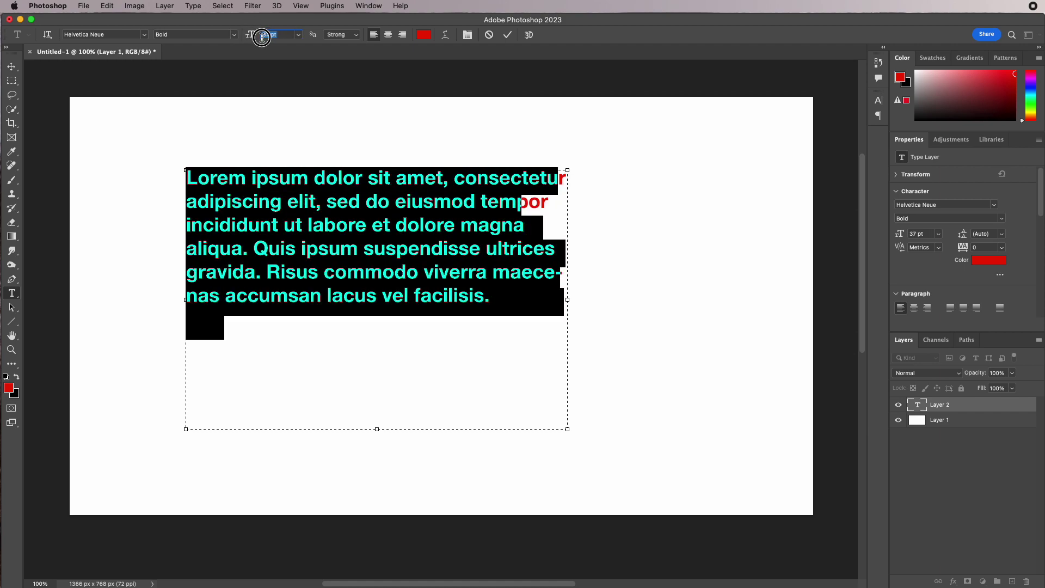
click(391, 251)
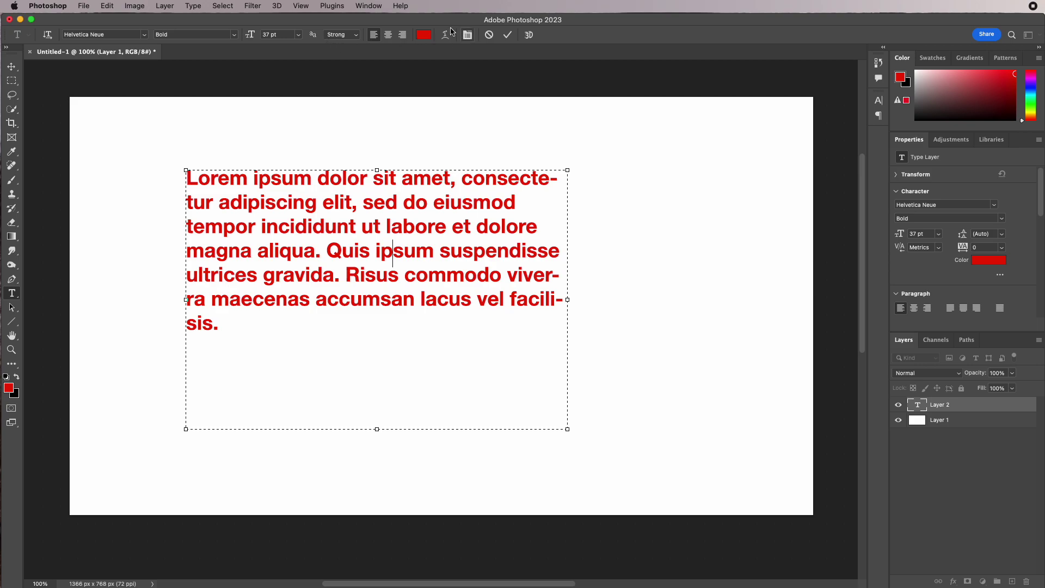
click(369, 7)
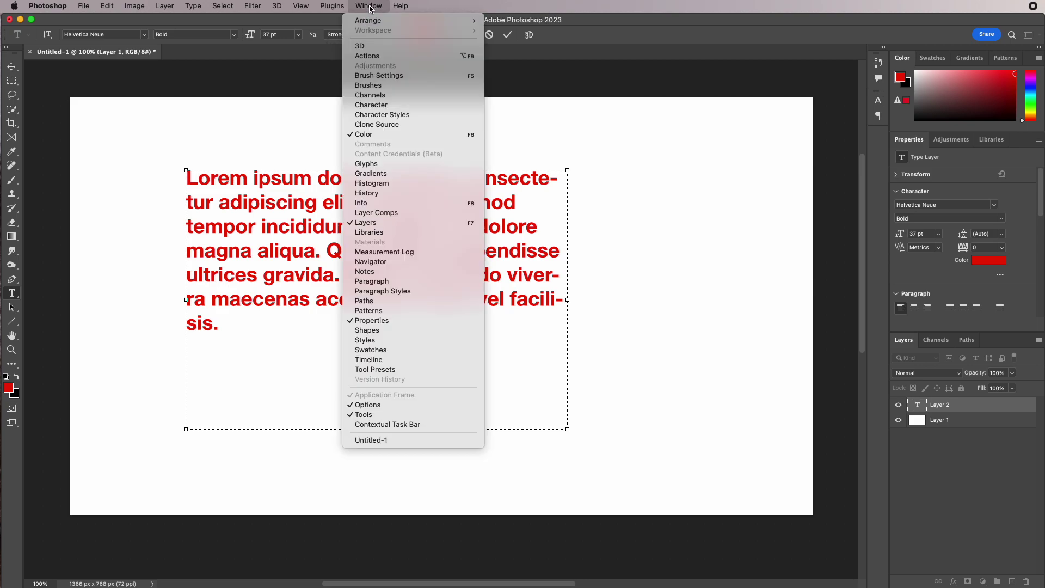
click(374, 106)
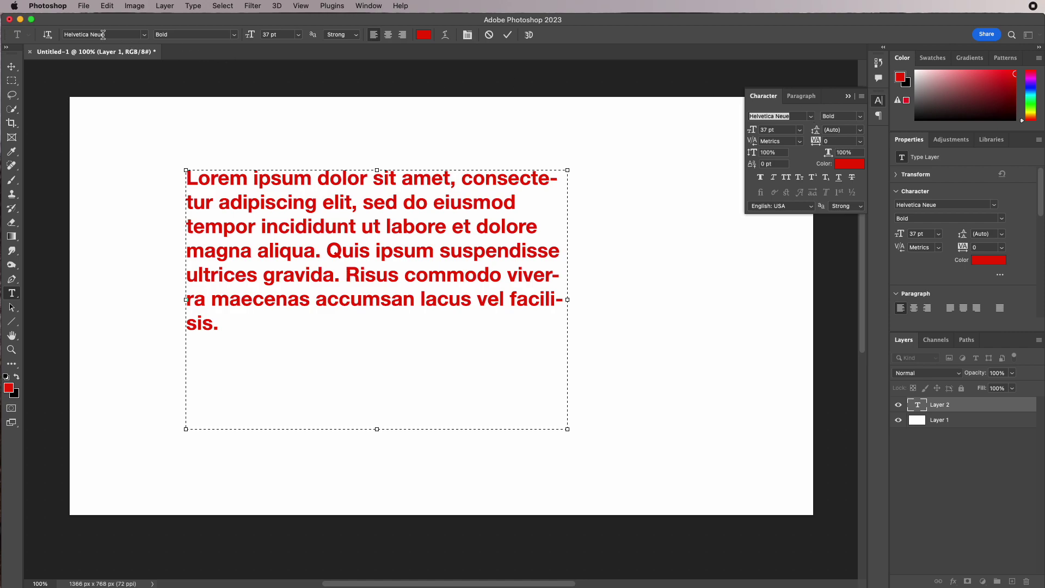
Format the whole paragraph in Helvetica Neue Bold at 53 pt, with 79 pt leading and 240 tracking.
drag(186, 178, 302, 343)
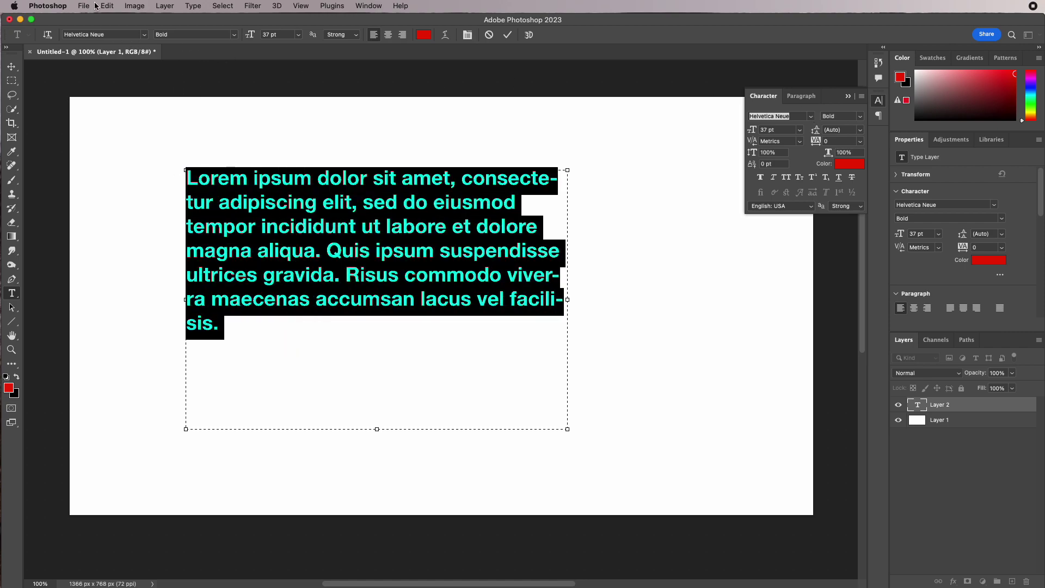
click(810, 118)
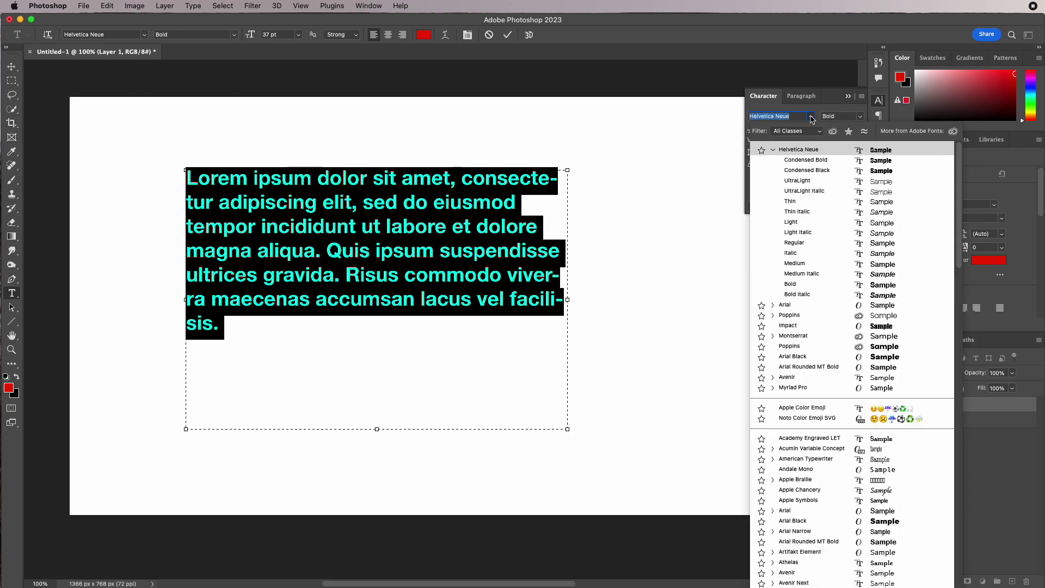
click(793, 284)
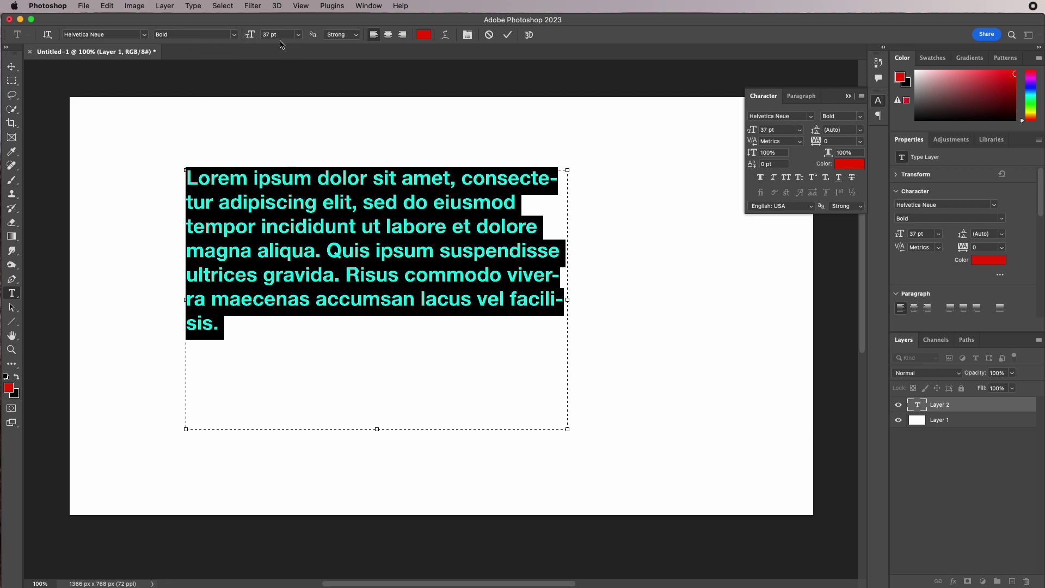
drag(752, 131, 773, 131)
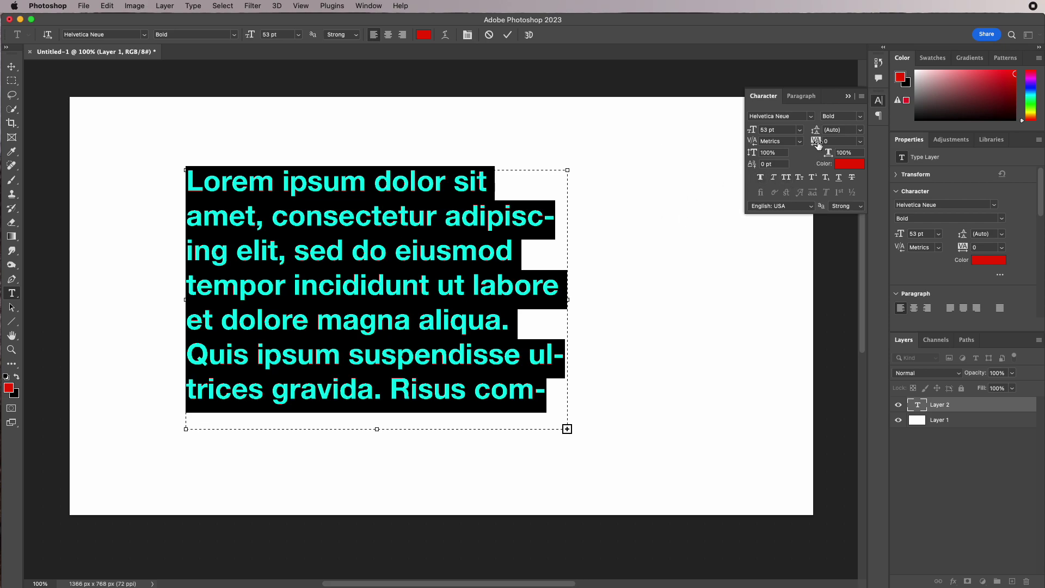
drag(818, 143, 823, 133)
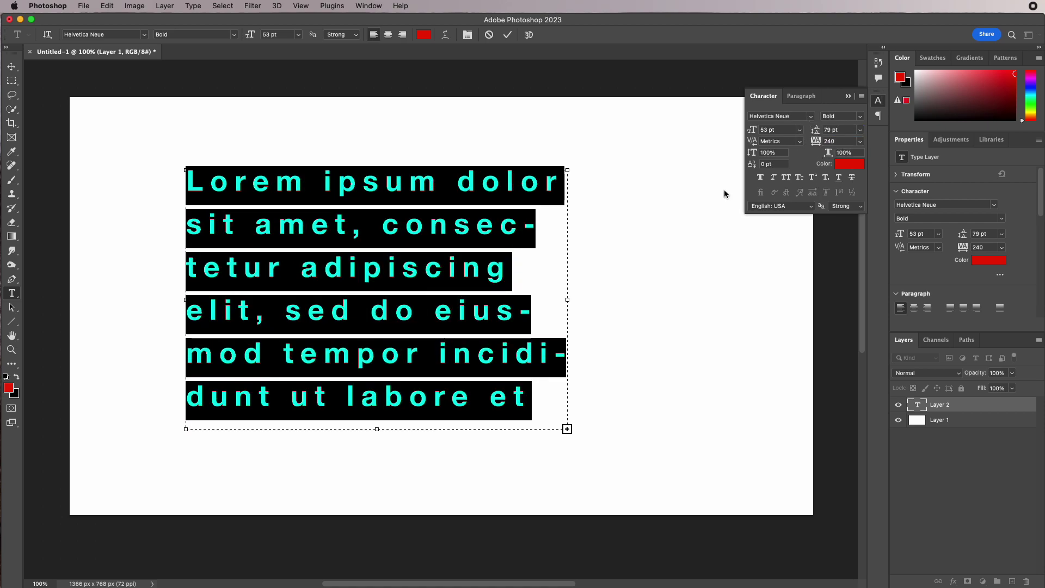
click(428, 231)
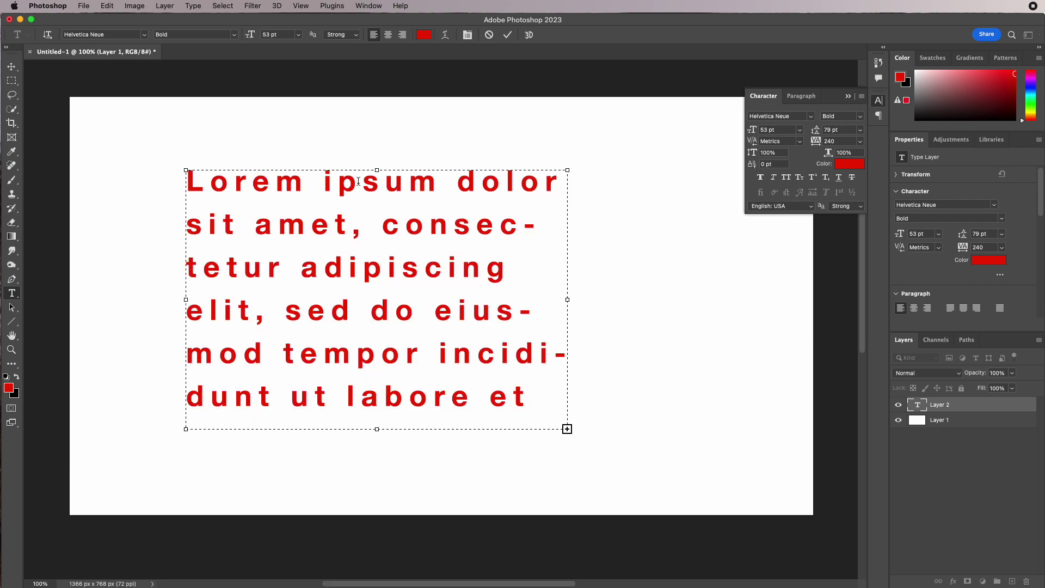
Delete the text layer containing the lorem ipsum paragraph, leaving only the white background layer.
key(super+a)
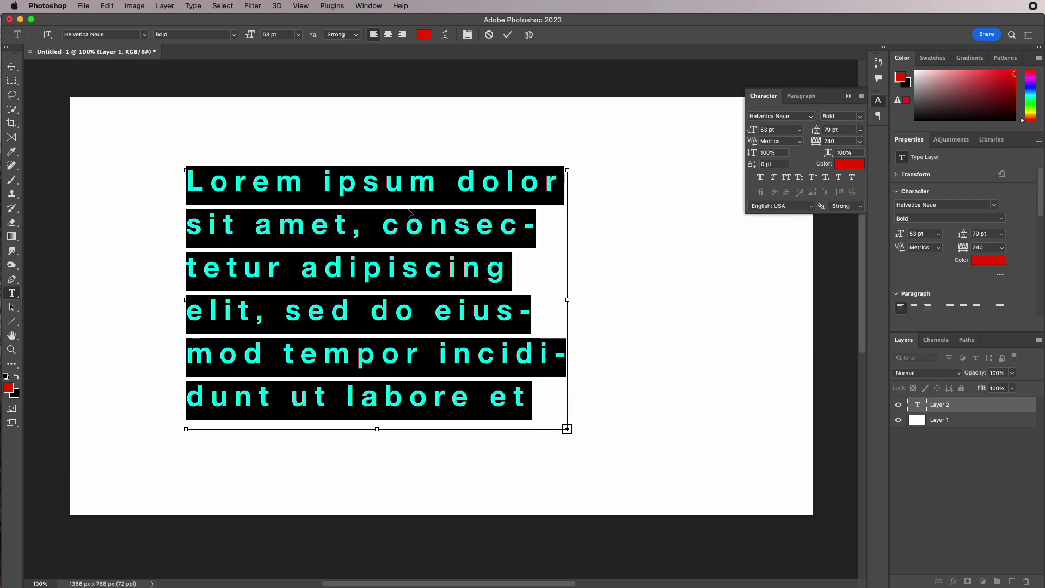
click(13, 67)
drag(980, 404, 1029, 581)
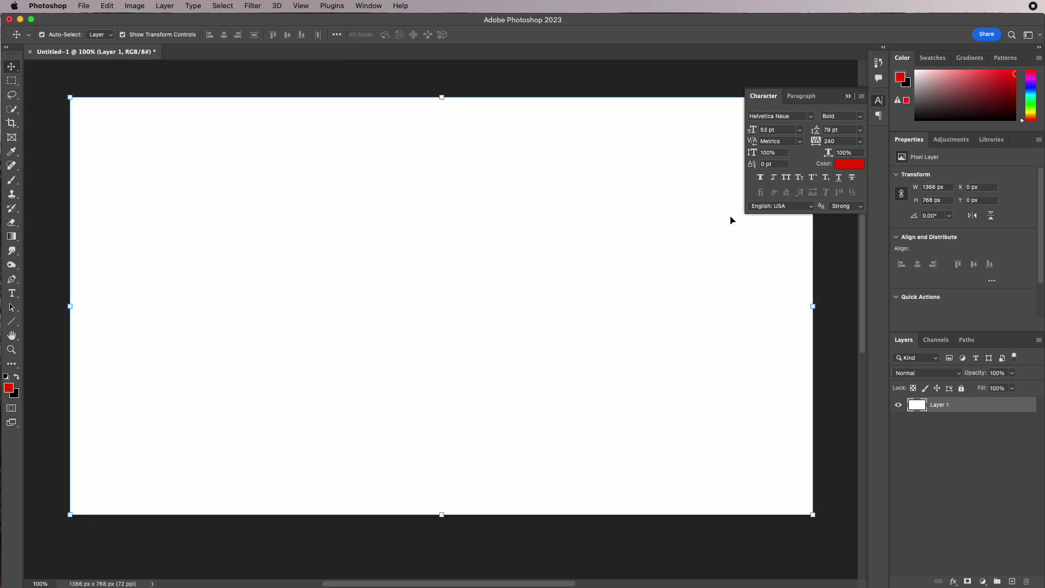
Reset all character formatting settings to their defaults.
click(861, 97)
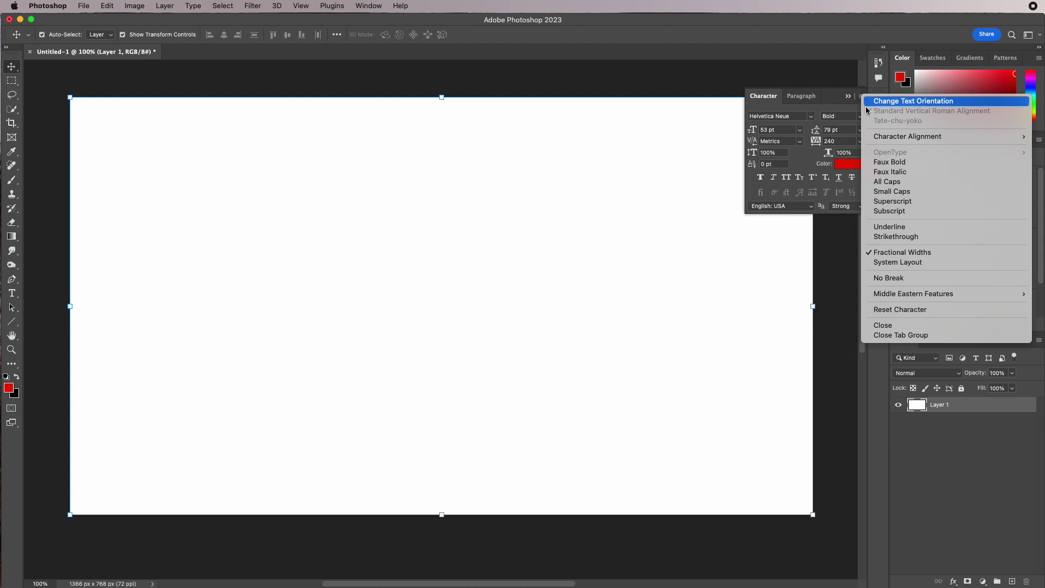
click(889, 310)
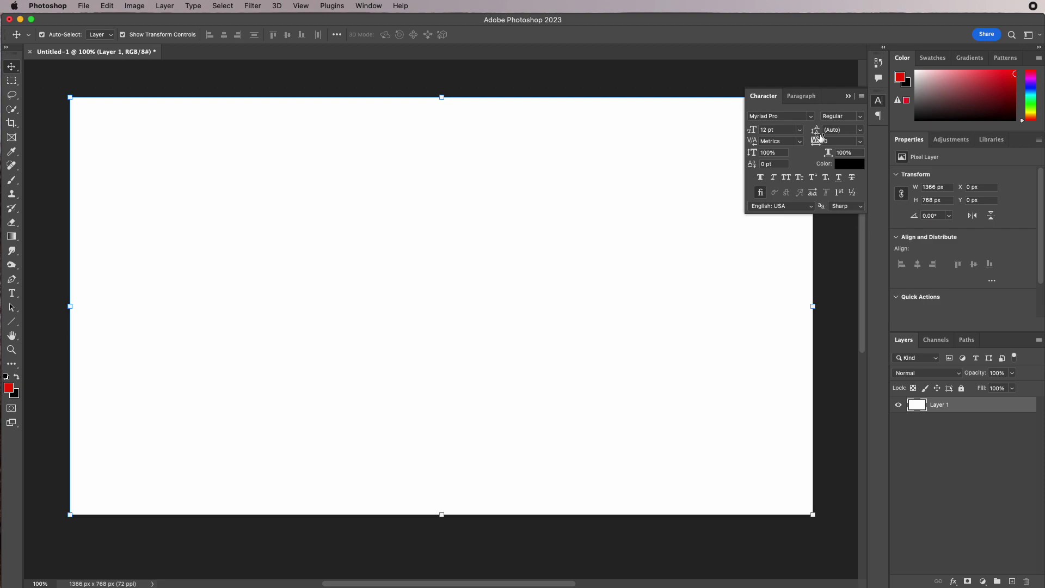
click(841, 130)
Add a text box with placeholder lorem ipsum text in the upper-left part of the canvas and deselect it.
click(11, 293)
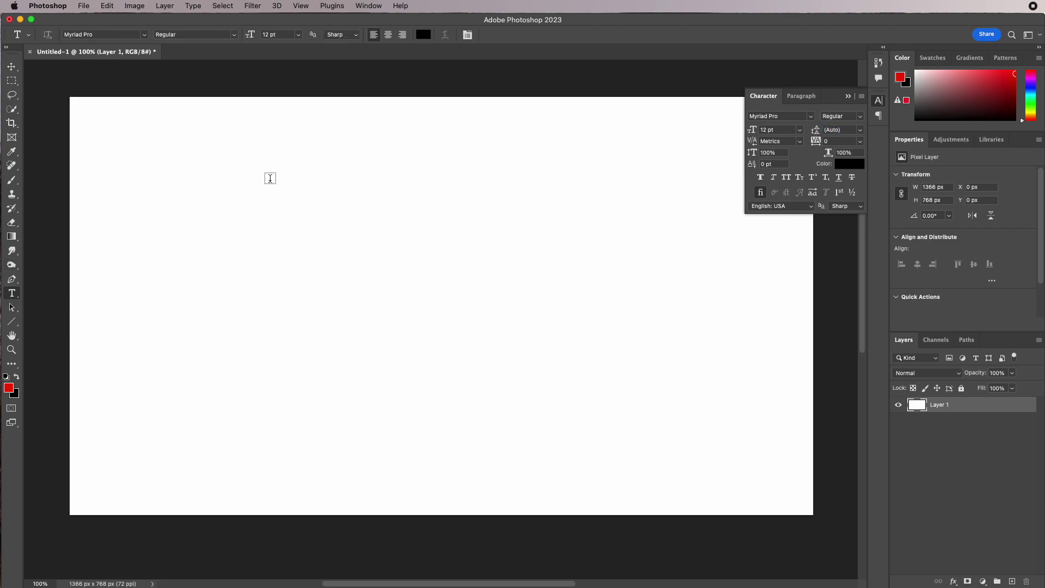
drag(185, 173, 381, 337)
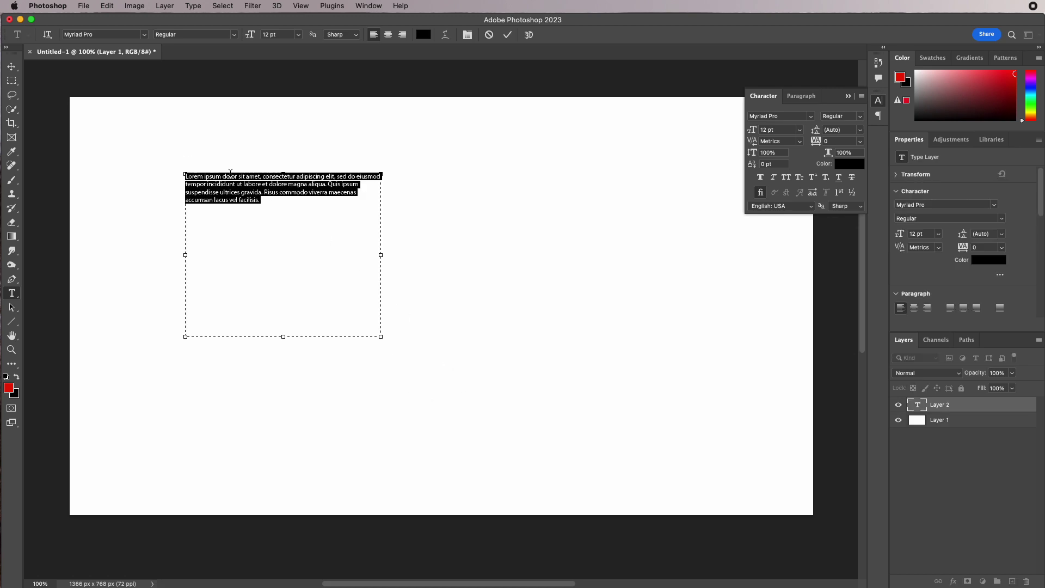
click(10, 67)
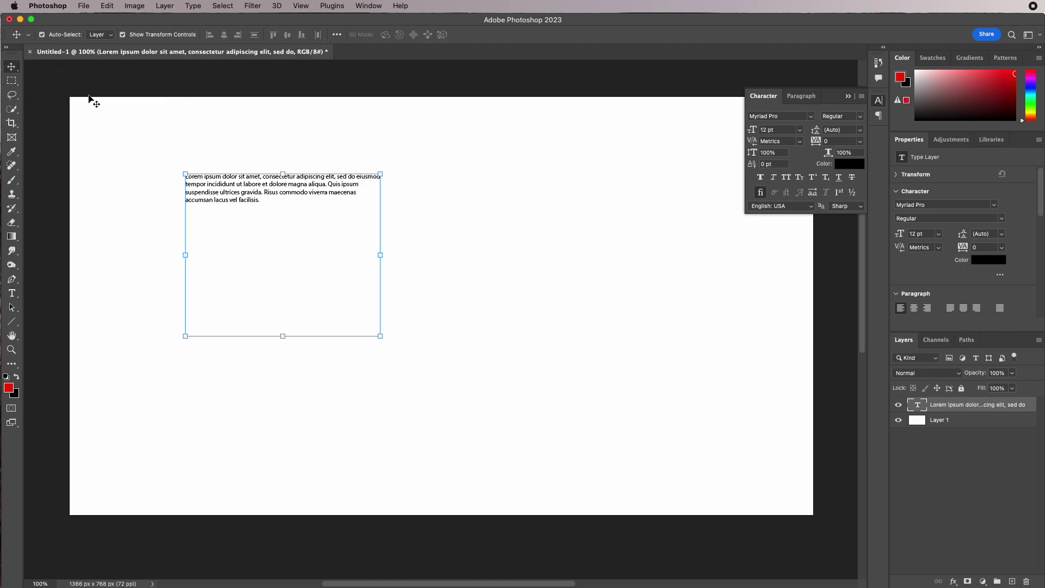
click(358, 248)
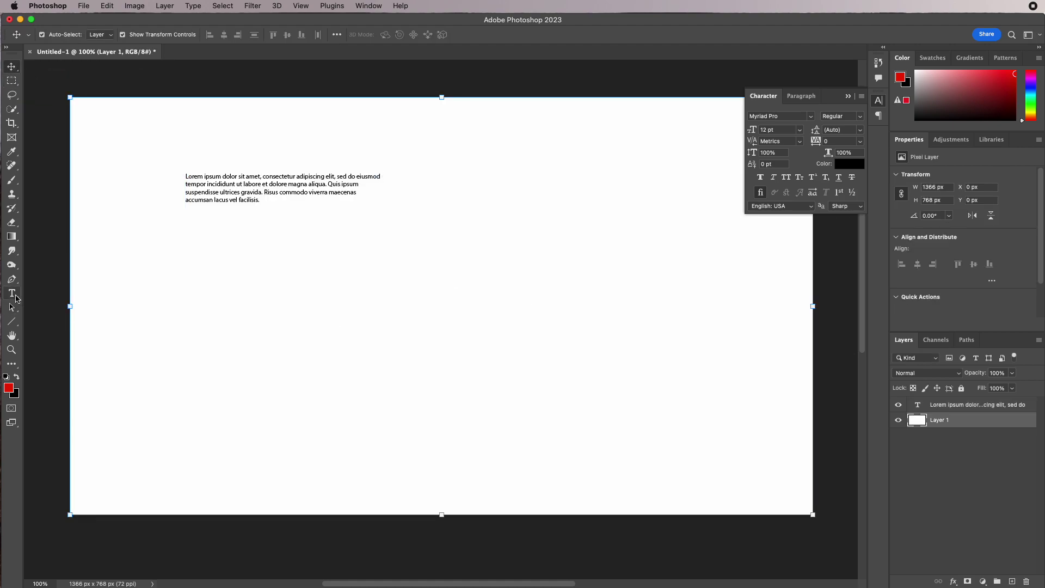
Add a separate text layer reading "Title" above the lorem ipsum paragraph.
click(12, 294)
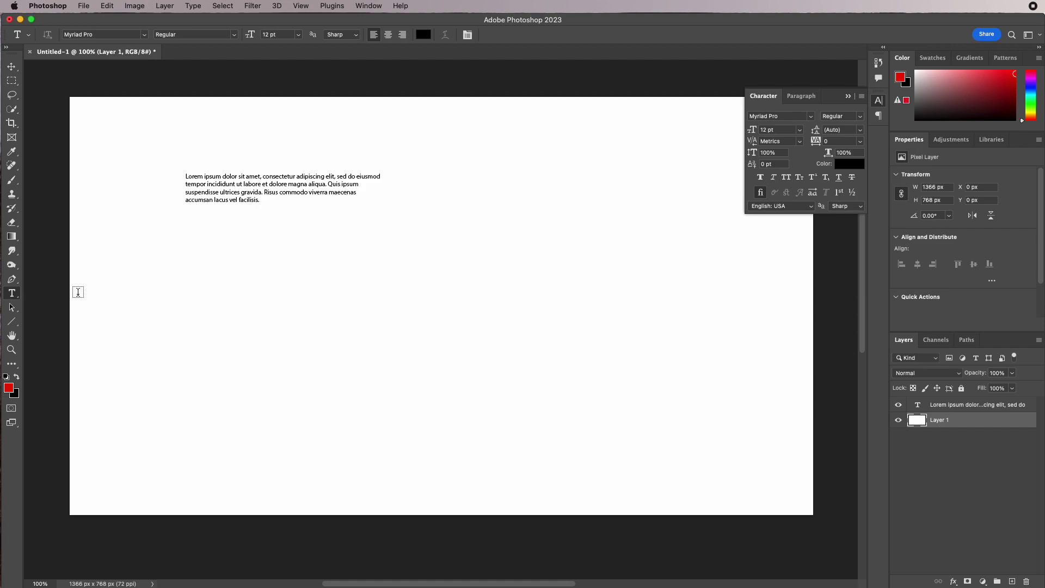
click(192, 143)
key(BackSpace)
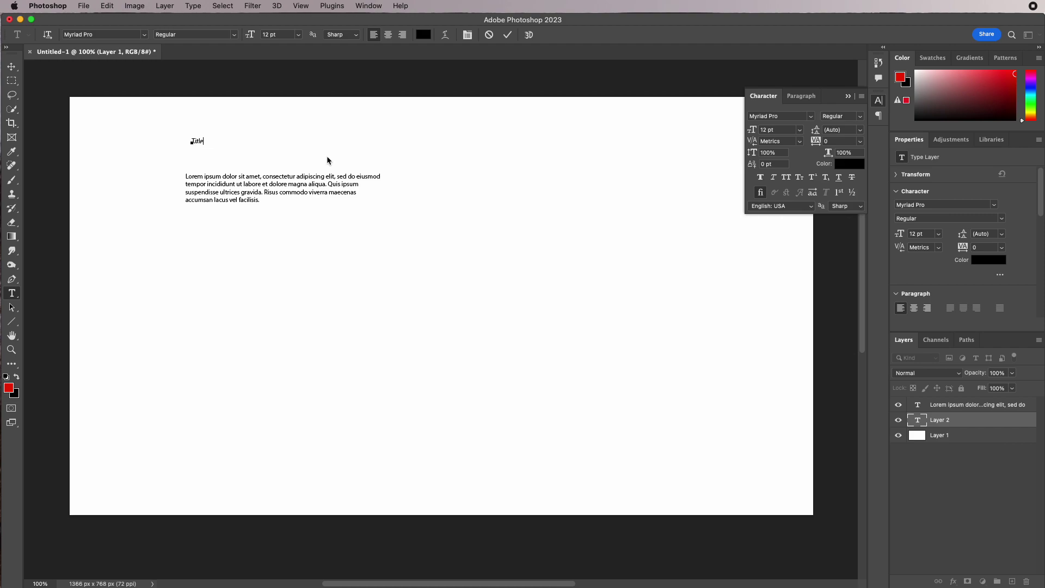
Format the title in red at 91 pt and place it directly above the paragraph.
double_click(197, 141)
click(428, 36)
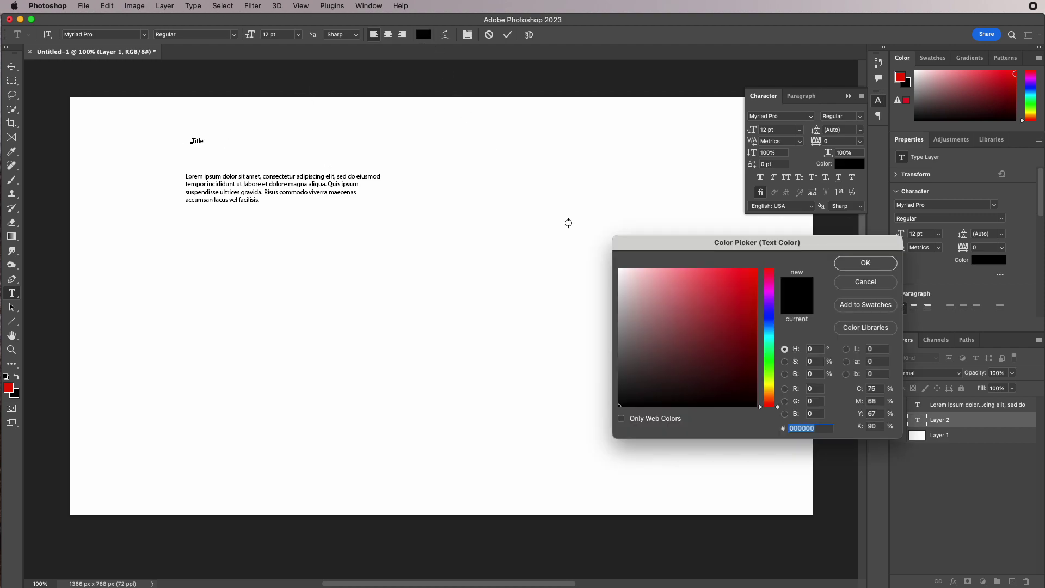
click(756, 271)
click(866, 262)
drag(253, 39, 297, 40)
click(14, 67)
drag(218, 130, 205, 150)
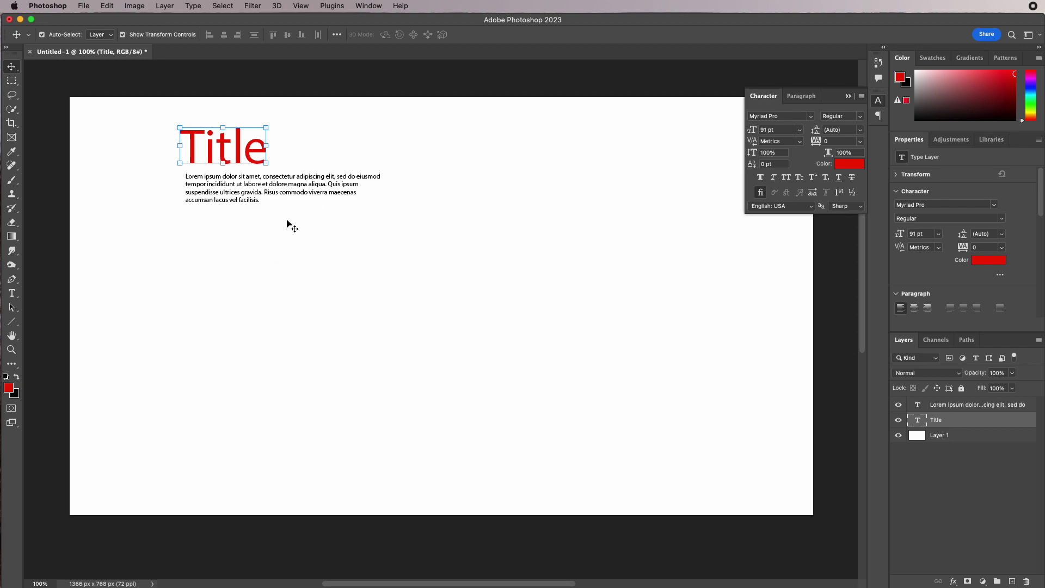
Scale the title and paragraph layers up together, first to about 152% and again to about 107% width.
shift+click(969, 407)
drag(380, 336, 512, 423)
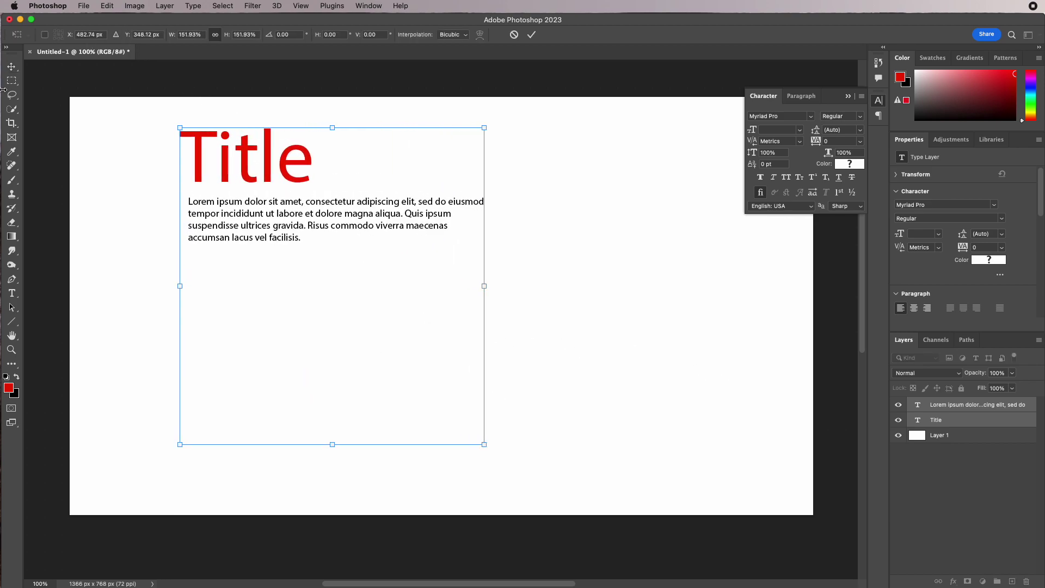
click(11, 66)
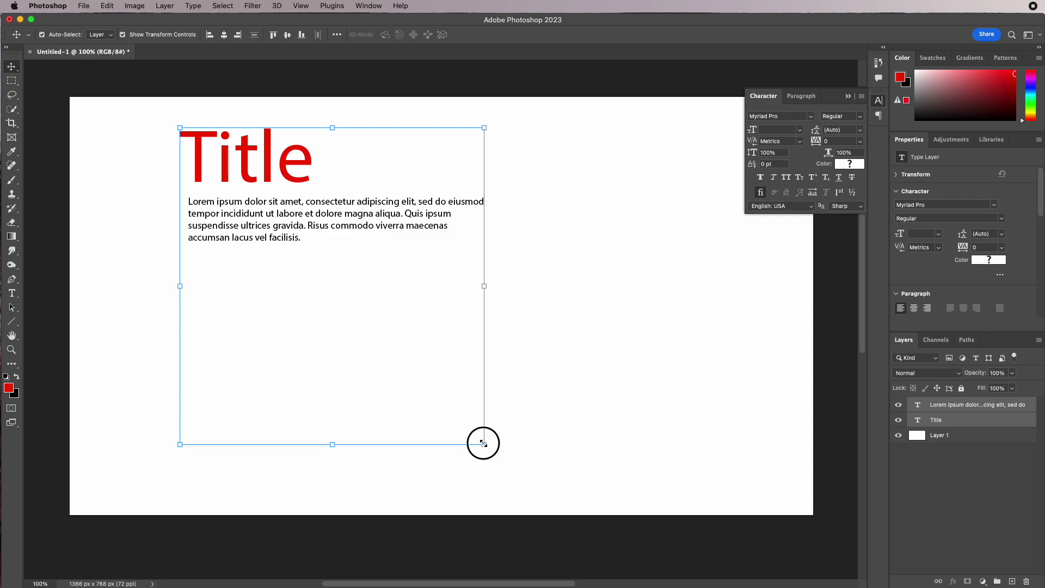
drag(483, 443, 506, 460)
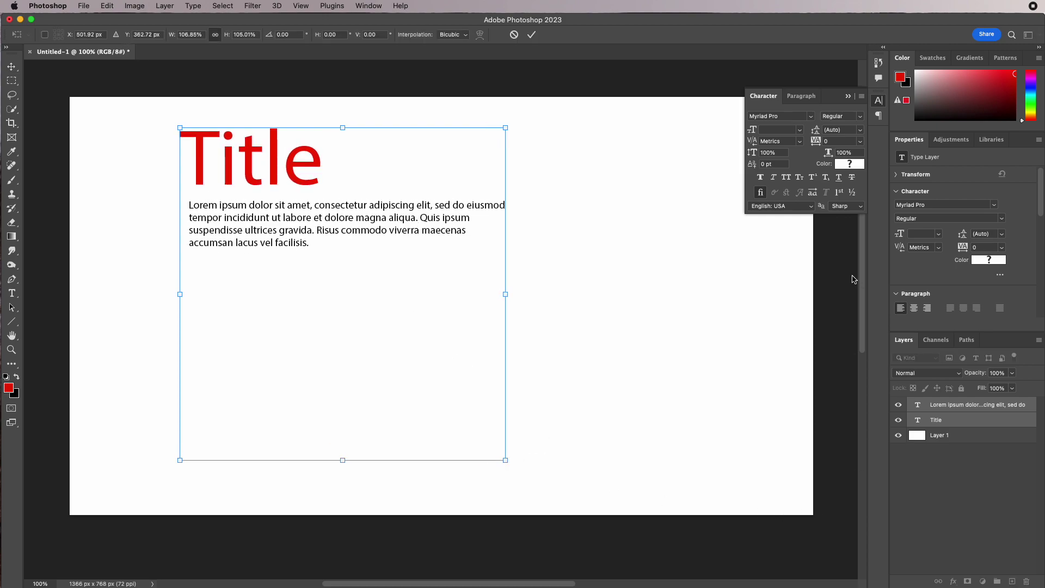
click(531, 34)
Recolor both text layers to teal #0bb4d2 and change their font to Arial Rounded MT Bold.
click(850, 166)
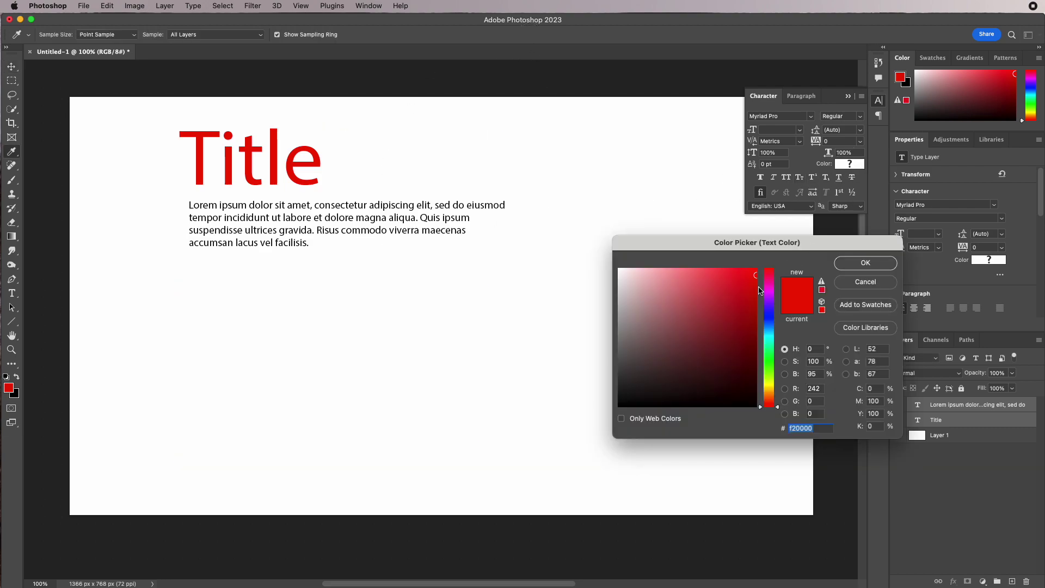
click(770, 334)
click(750, 293)
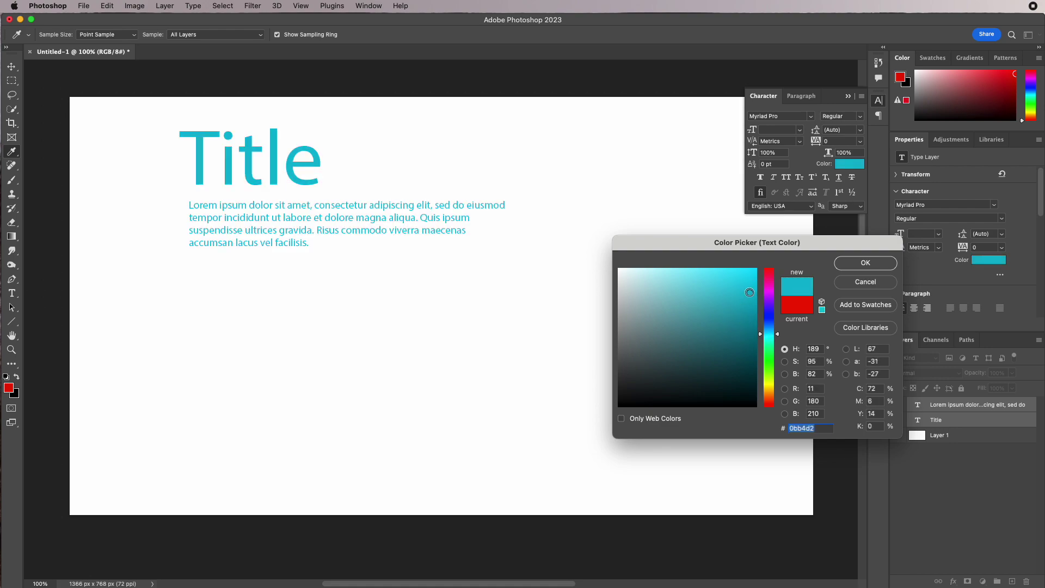
click(866, 264)
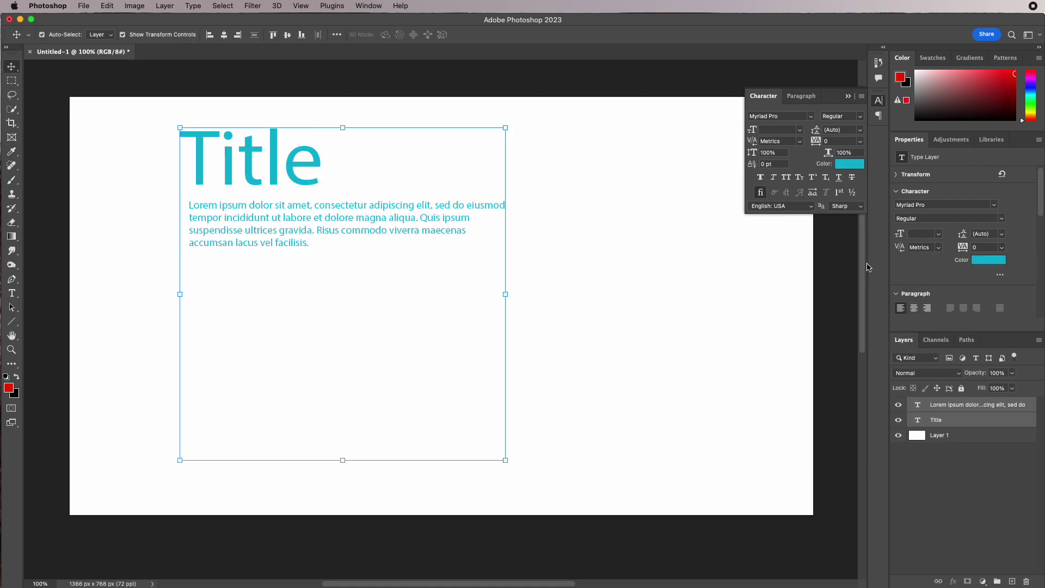
click(810, 116)
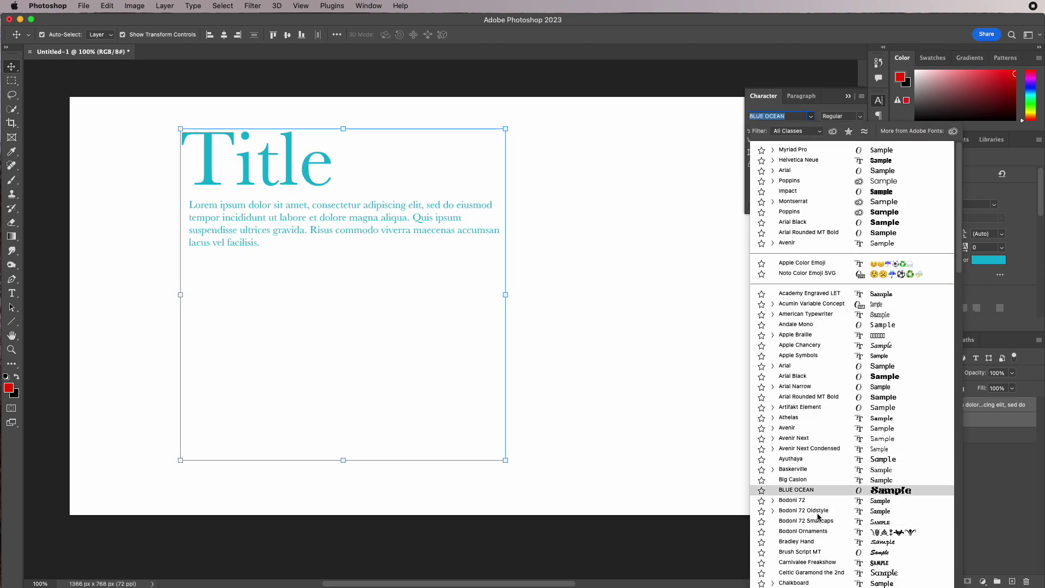
click(815, 397)
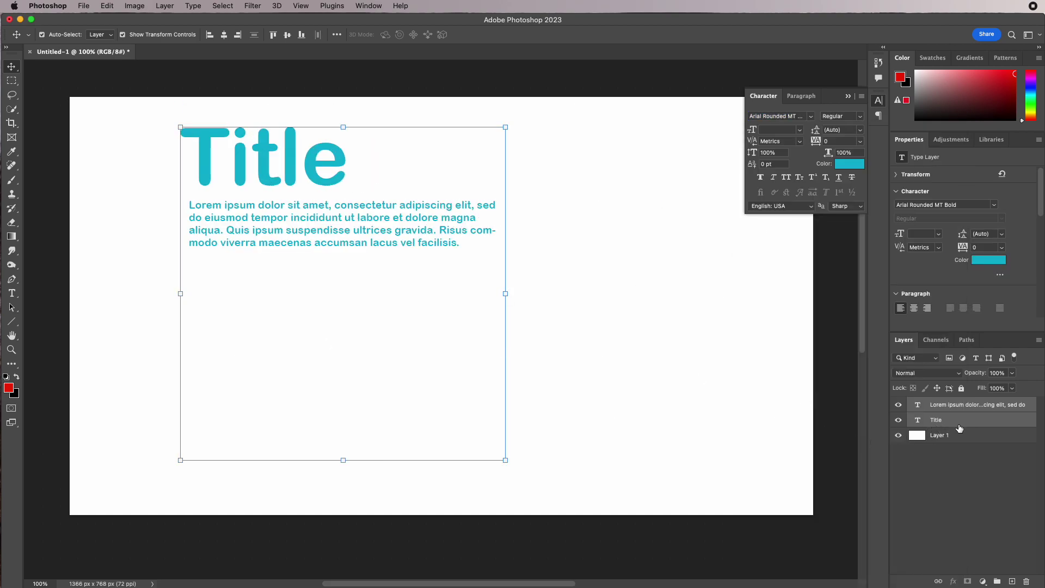
Enter text editing in the paragraph layer and select the word "ultrices", its whole line, and the entire paragraph in turn.
click(959, 405)
double_click(383, 233)
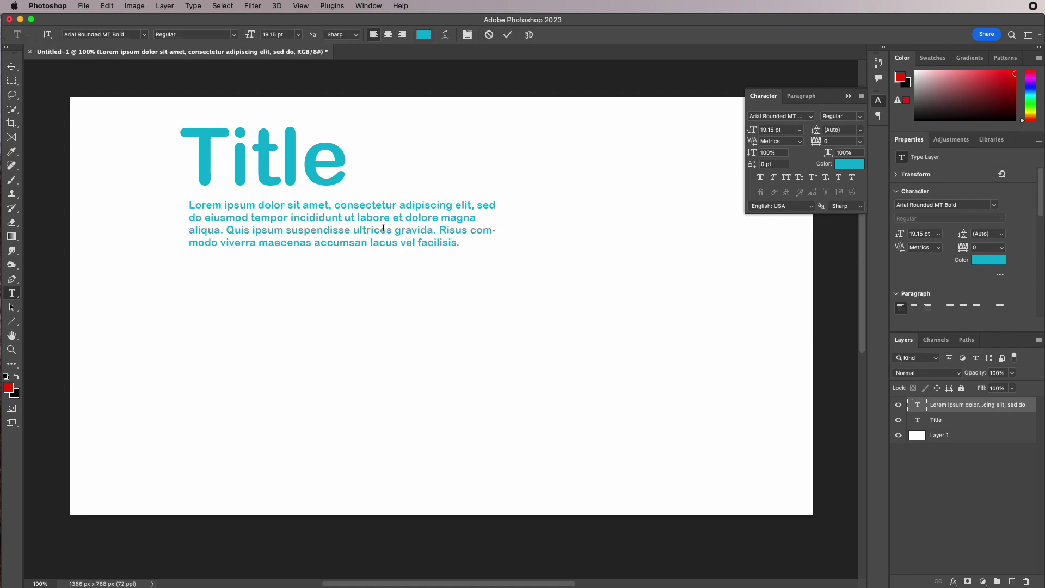
click(370, 229)
double_click(370, 230)
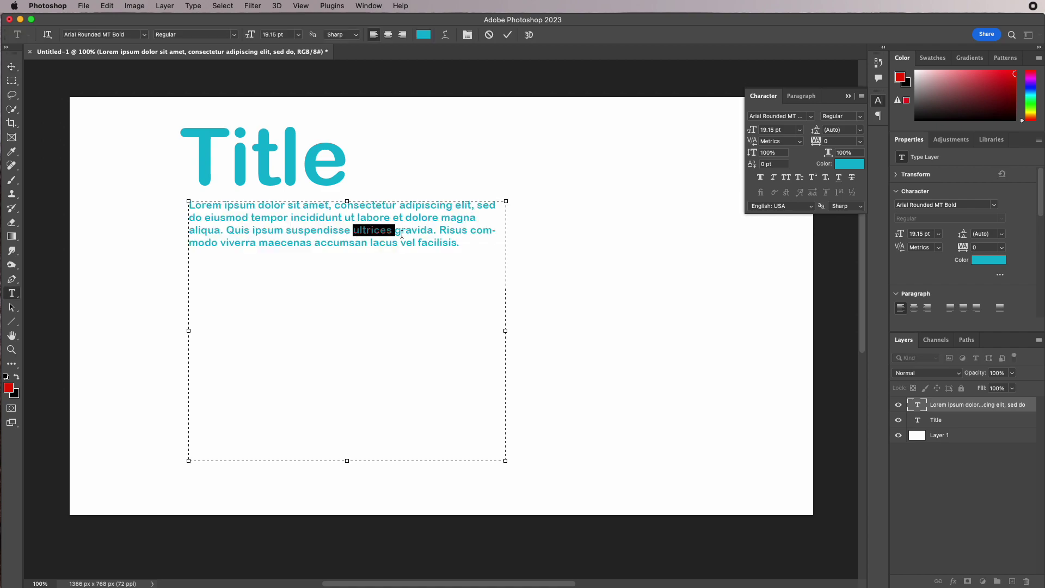
triple_click(405, 229)
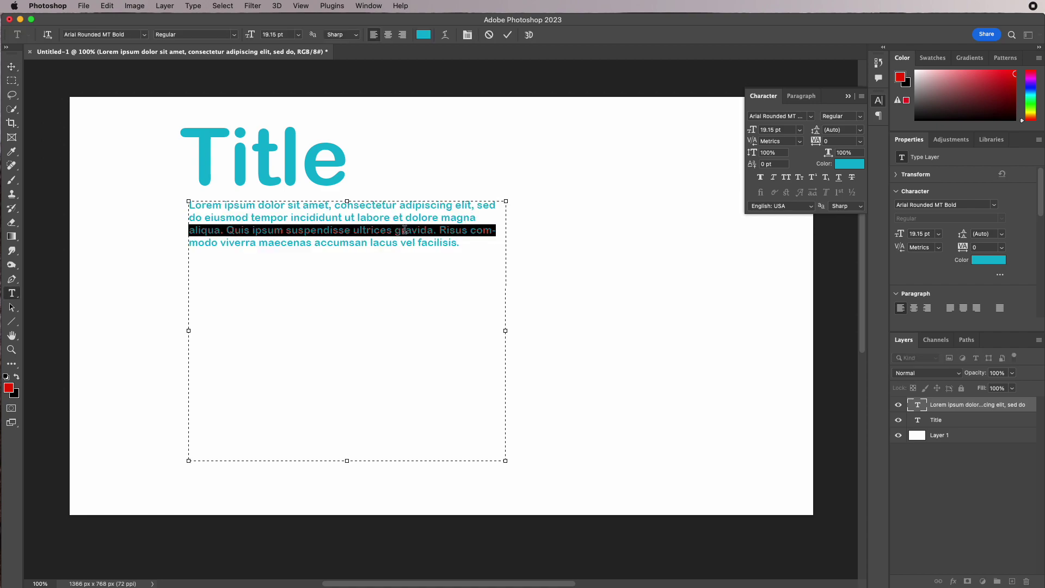
click(405, 230)
double_click(405, 230)
click(405, 230)
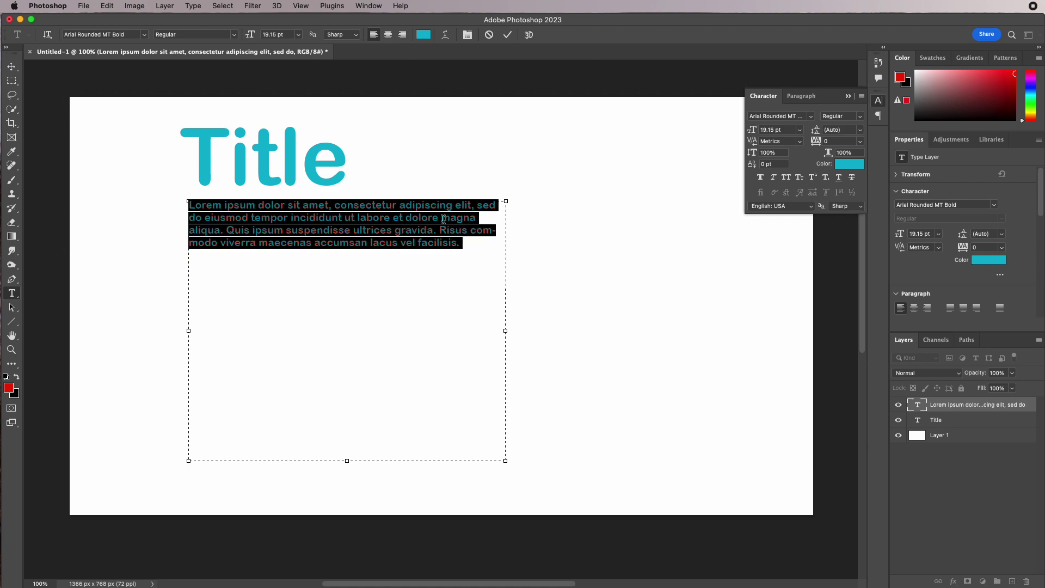
Select the letters "ultric" in the paragraph and set their baseline shift to 1 pt.
triple_click(398, 244)
click(398, 244)
click(407, 241)
triple_click(410, 243)
drag(350, 229, 380, 230)
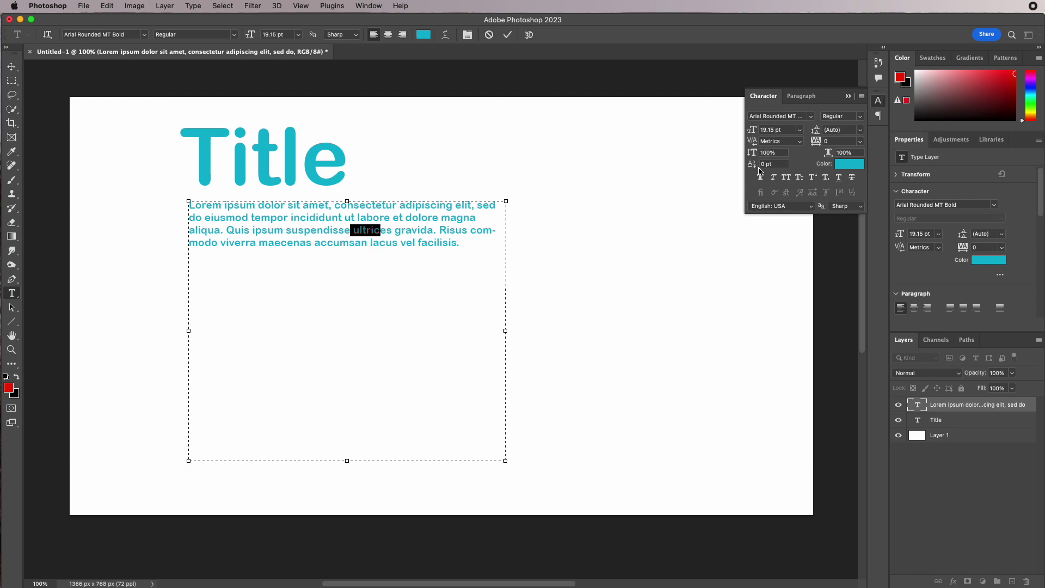
mouse_move(748, 163)
mouse_down()
mouse_move(761, 165)
mouse_move(726, 165)
mouse_move(756, 165)
mouse_up()
text(1)
key(Return)
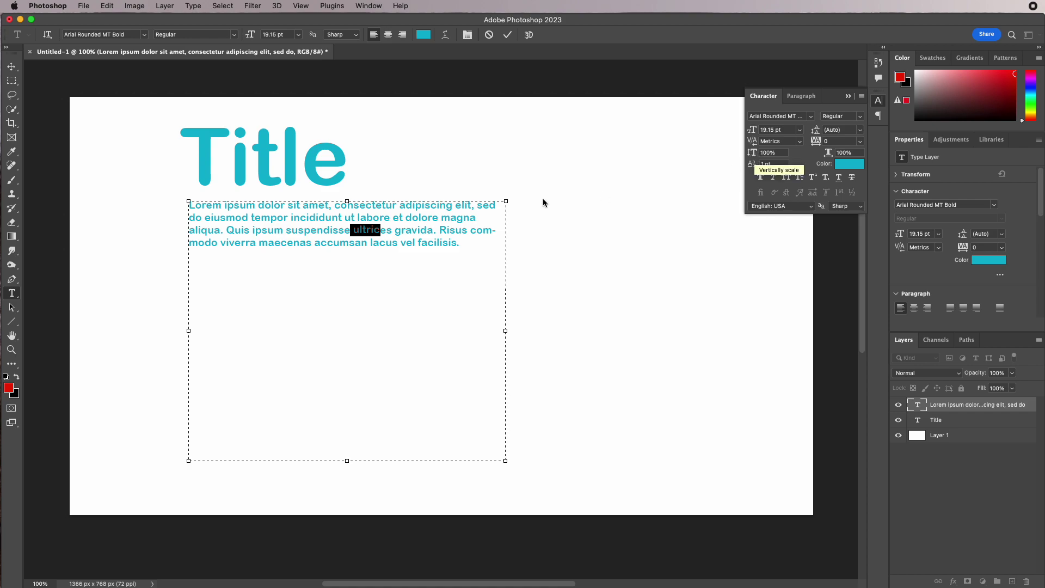
click(422, 219)
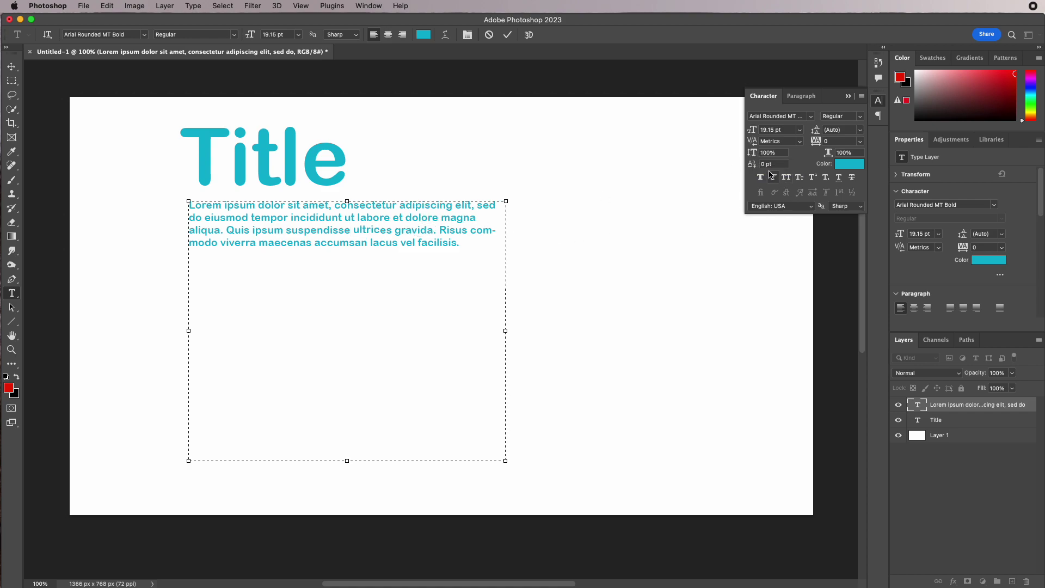
Select the entire paragraph text and copy it.
drag(756, 146, 784, 145)
key(super+z)
drag(464, 248, 135, 237)
click(283, 230)
drag(462, 245, 168, 215)
key(cmd+c)
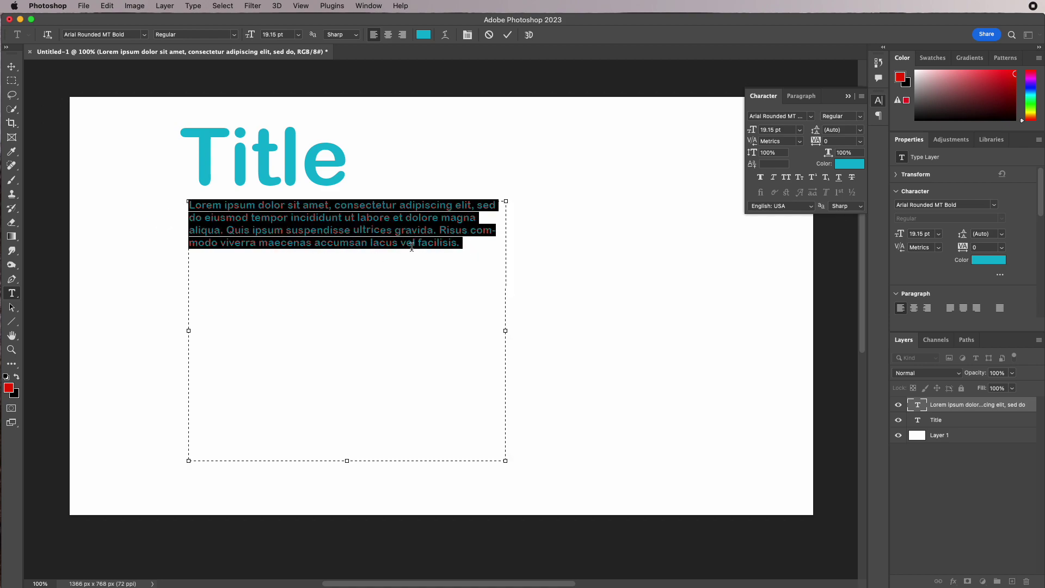
Paste the copied paragraph twice below the original, leaving a blank line between paragraphs.
click(482, 243)
key(Return)
key(Return)
key(cmd+v)
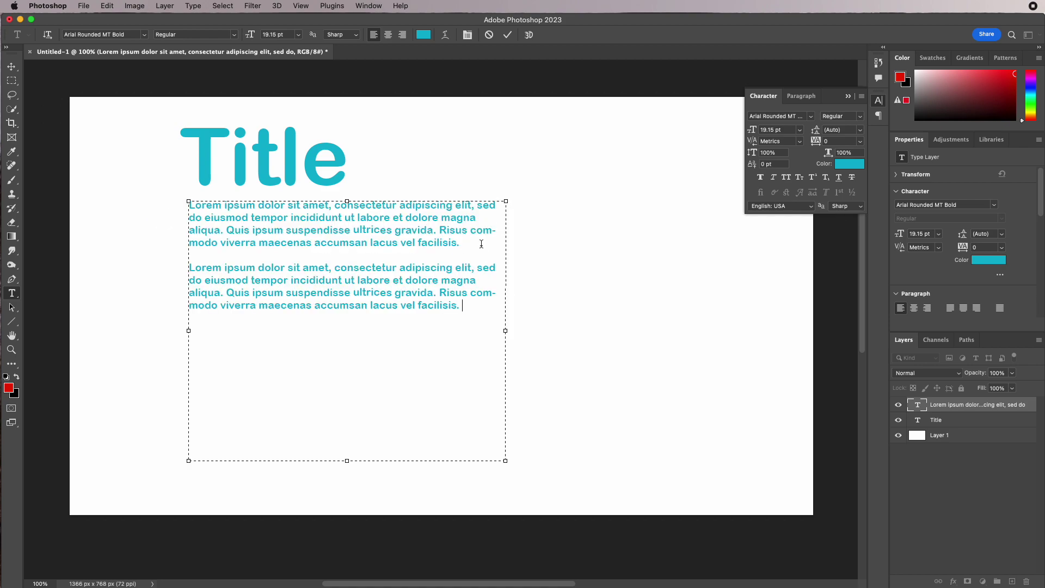
key(Return)
key(Return)
key(super+v)
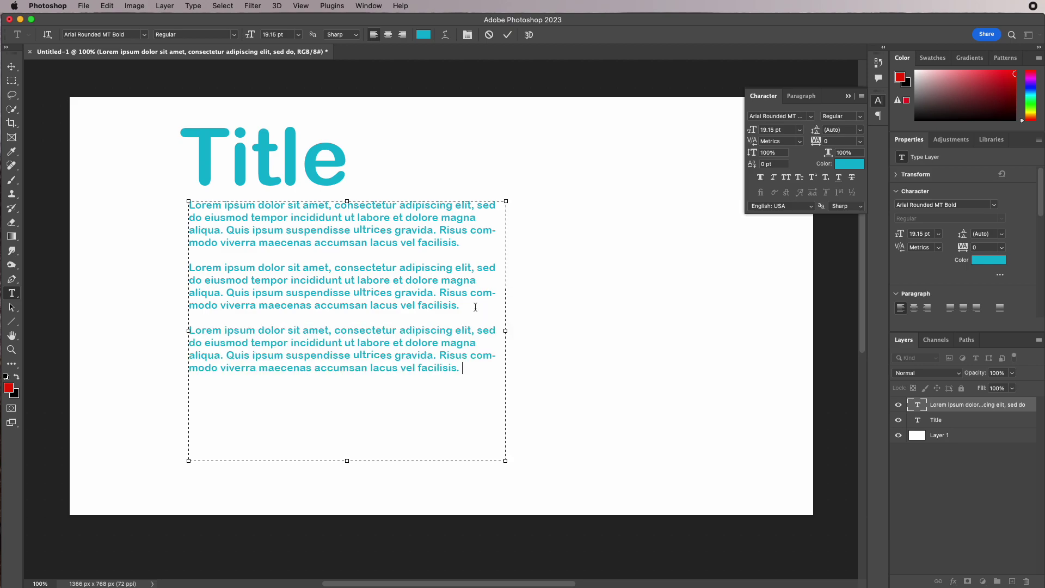
Try a left indent on the second paragraph in the paragraph settings and reset it to 0 pt.
click(191, 293)
click(802, 97)
drag(755, 132, 778, 129)
text(0)
key(Return)
Try a 9 pt left indent on the third paragraph and undo it.
drag(467, 369, 190, 330)
drag(754, 133, 763, 137)
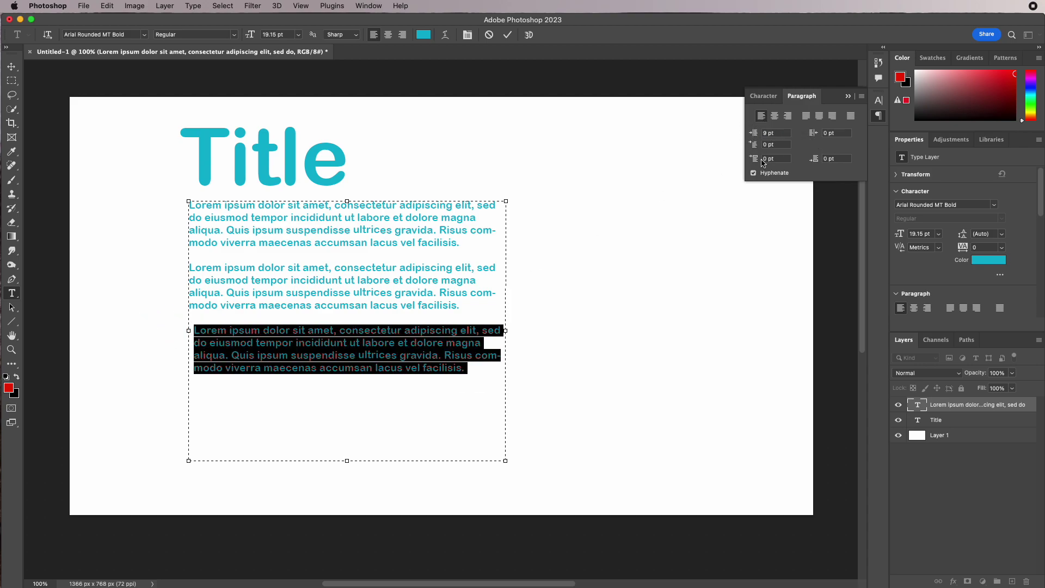
key(super+z)
Try a 9.5 pt left indent on the first paragraph and undo it.
click(348, 243)
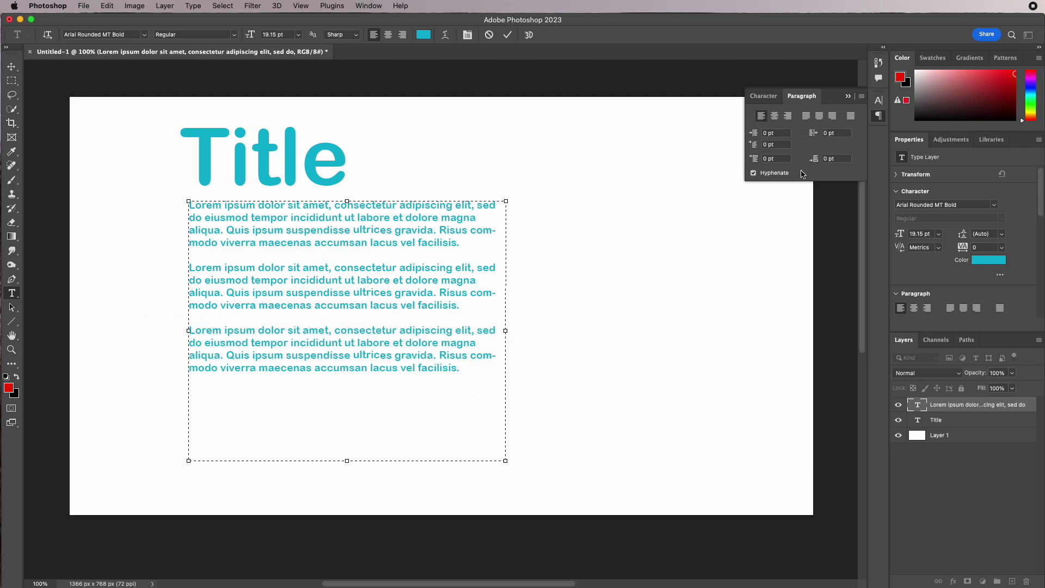
drag(754, 132, 767, 135)
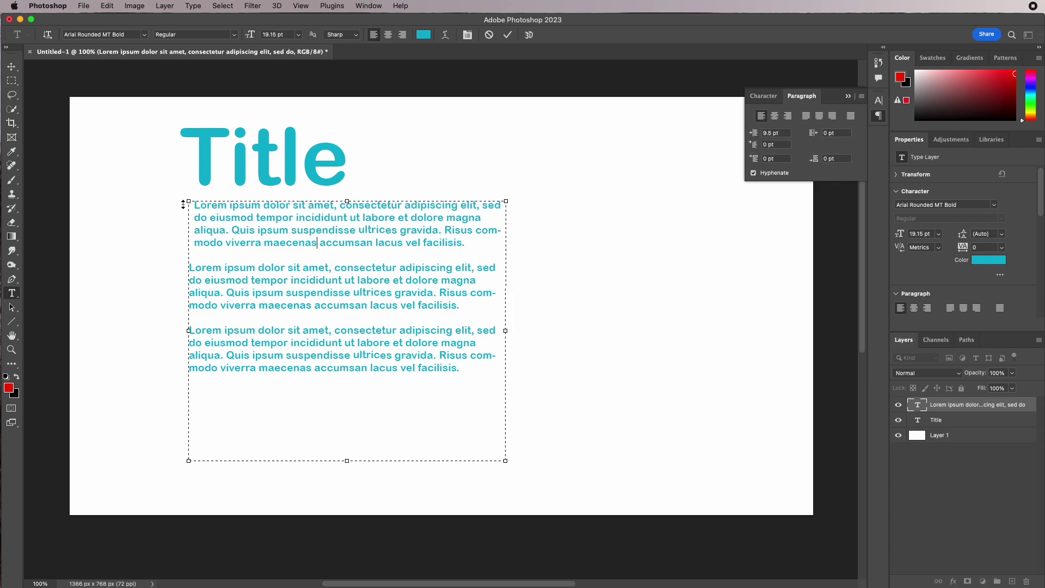
key(super+z)
Indent the first paragraph's first line by 26.5 pt, and try right alignment on that paragraph before restoring left alignment.
click(754, 172)
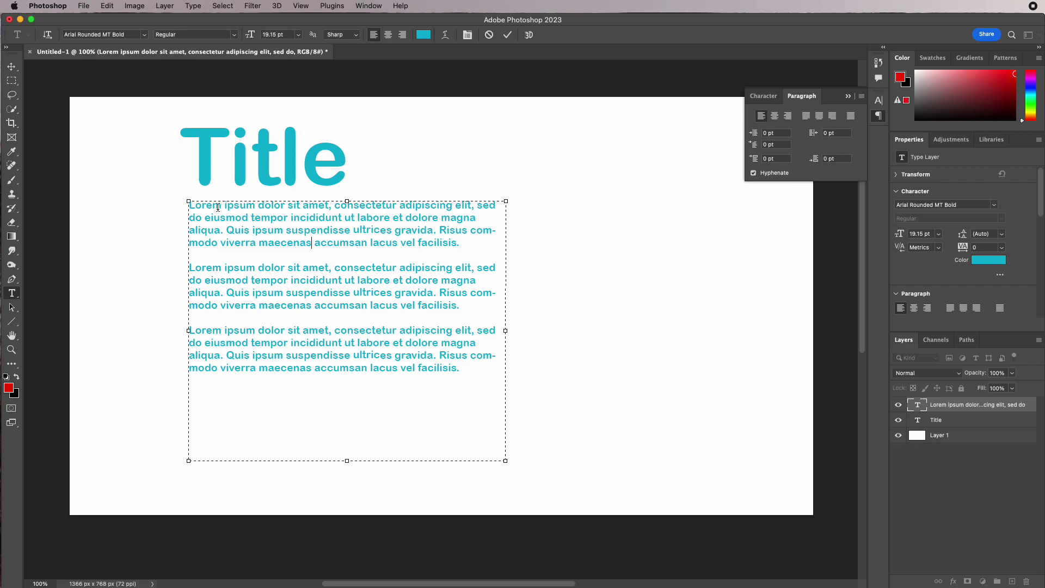
drag(754, 145, 783, 145)
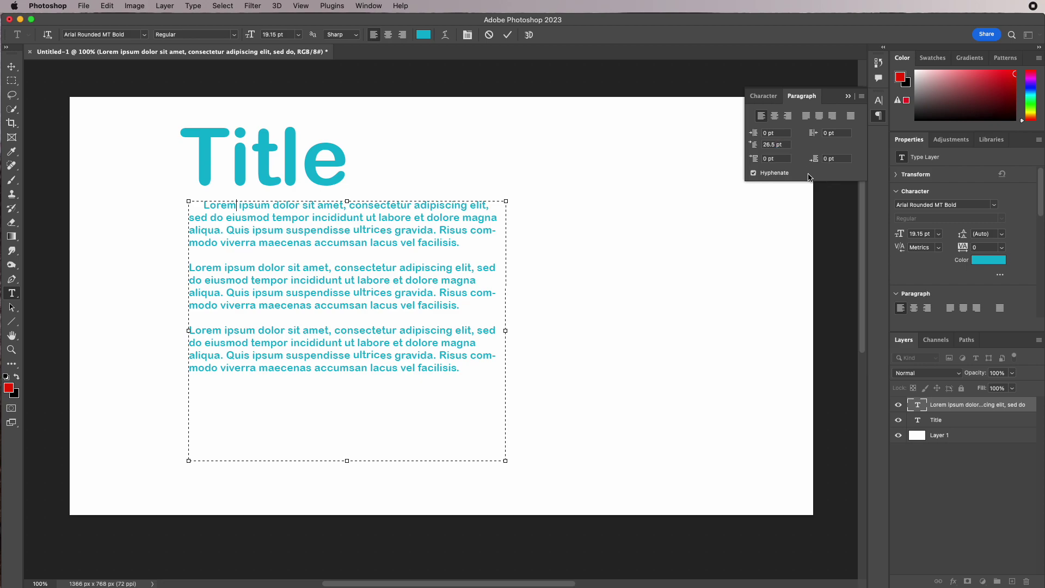
click(788, 116)
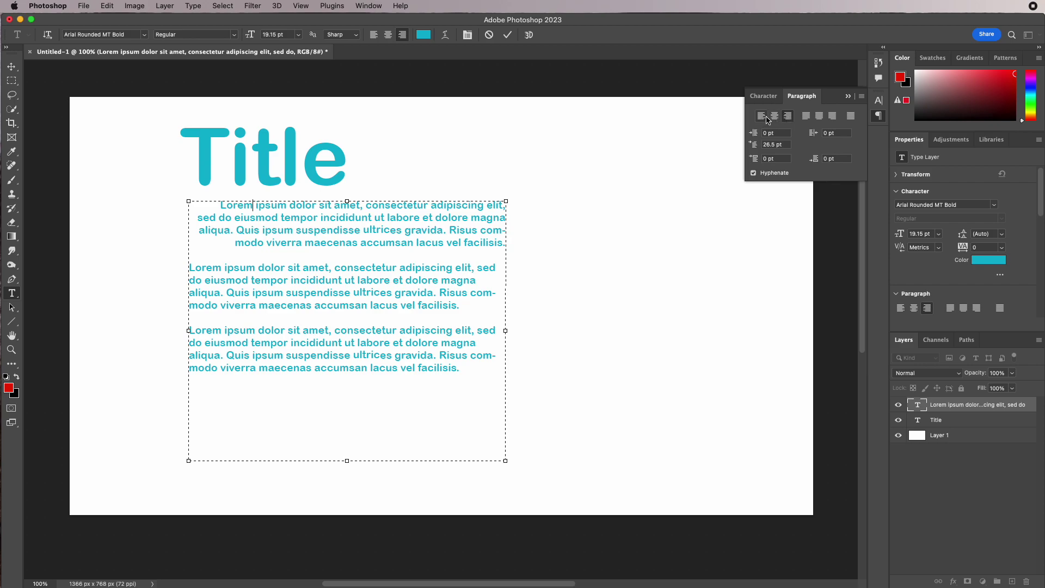
click(764, 117)
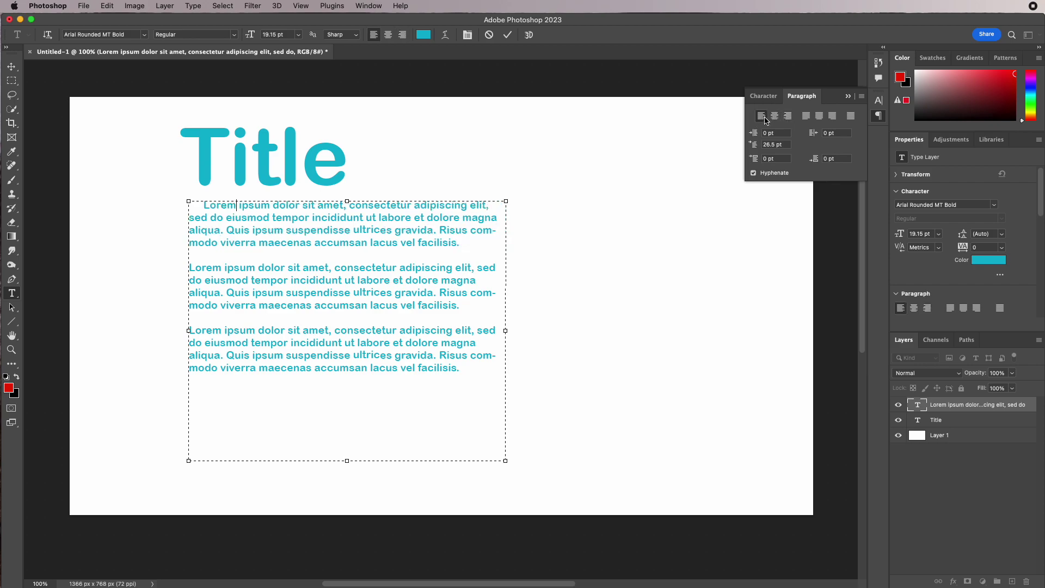
Finish editing the text, center-align all paragraphs of the Lorem ipsum layer at once, and switch back to the Type tool.
click(11, 68)
click(956, 518)
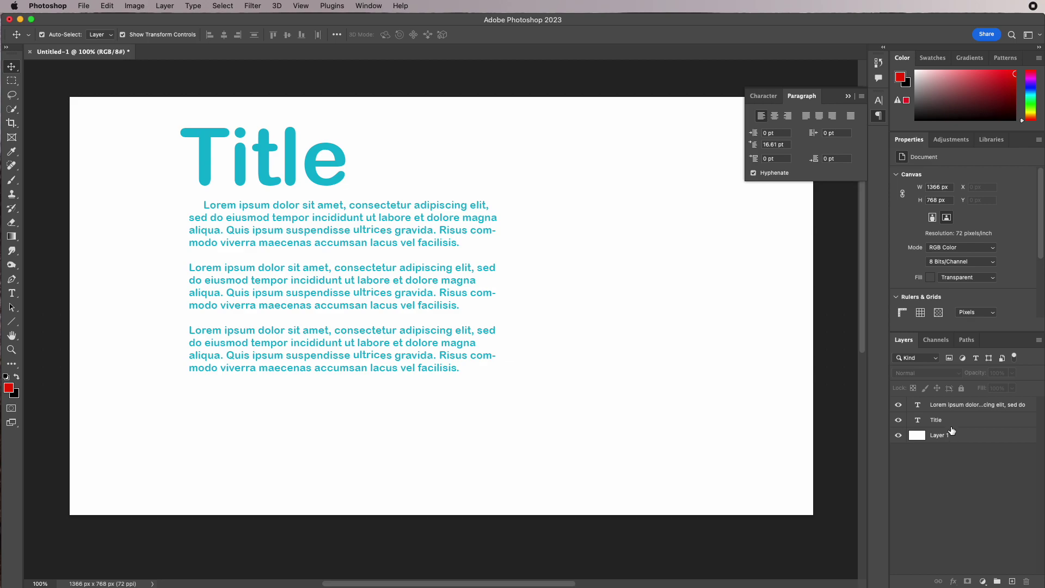
click(949, 407)
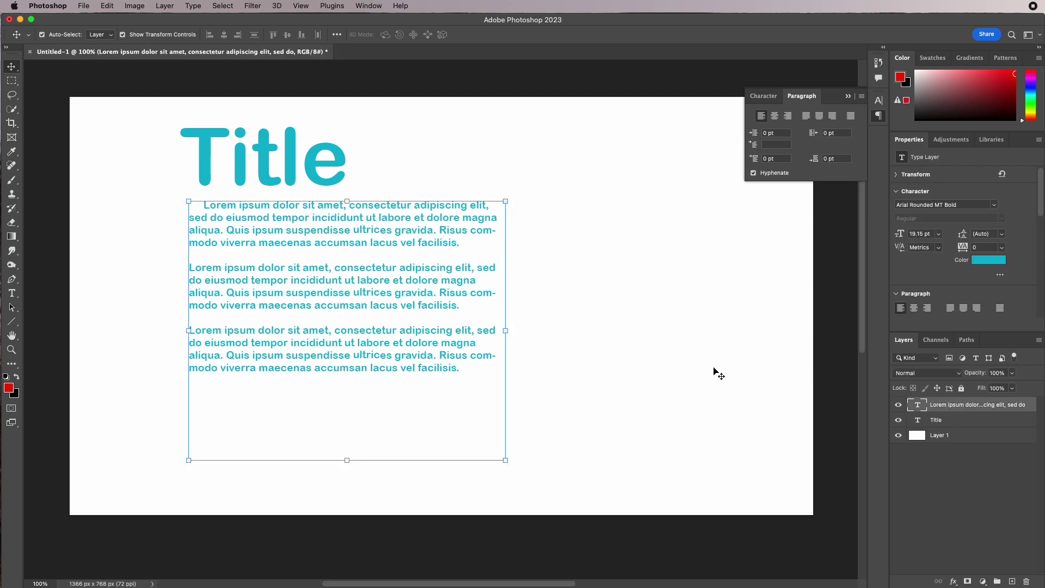
click(775, 116)
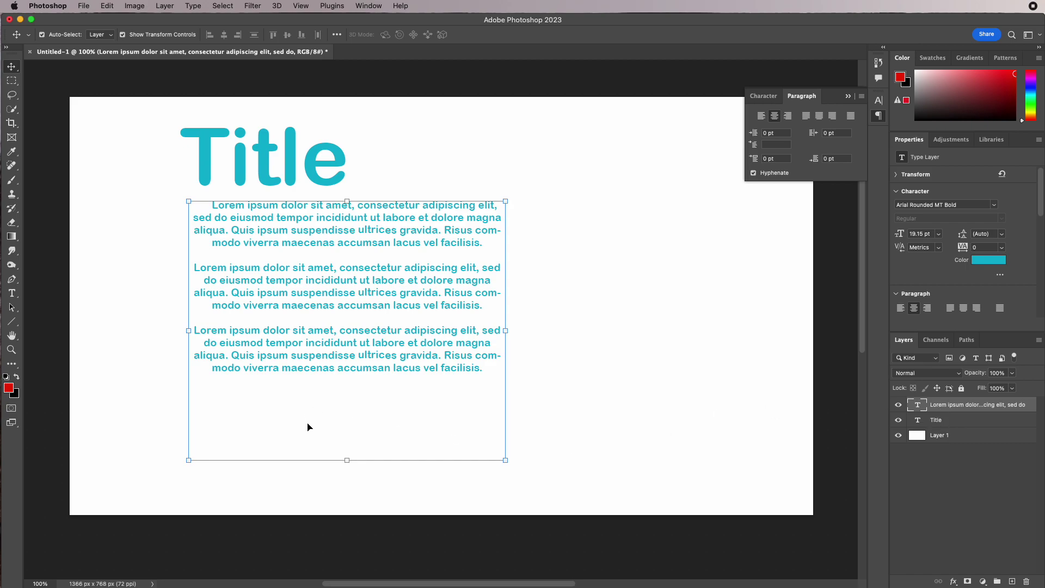
click(11, 293)
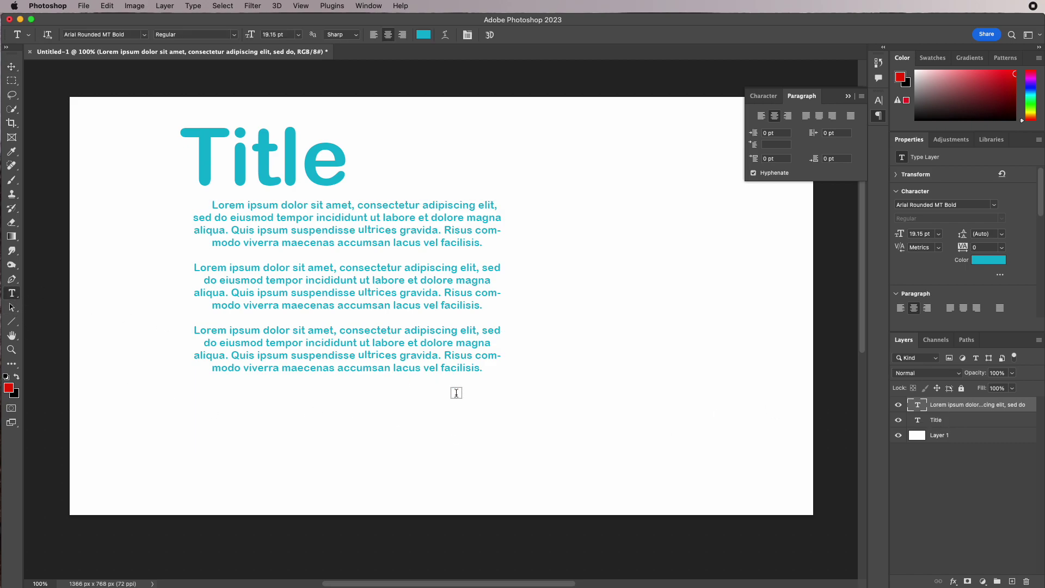